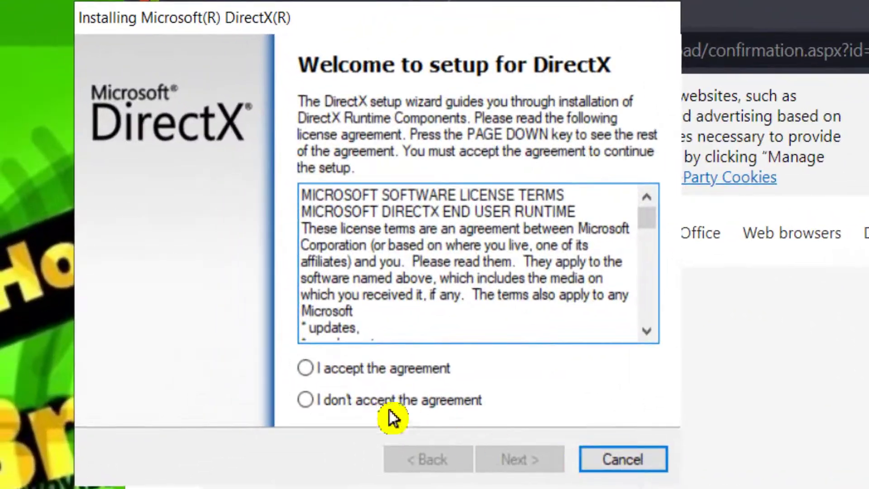
- Accept the DirectX licence agreement, move past the Bing Bar offer, and close the setup wizard
left_click(377, 369)
left_click(502, 457)
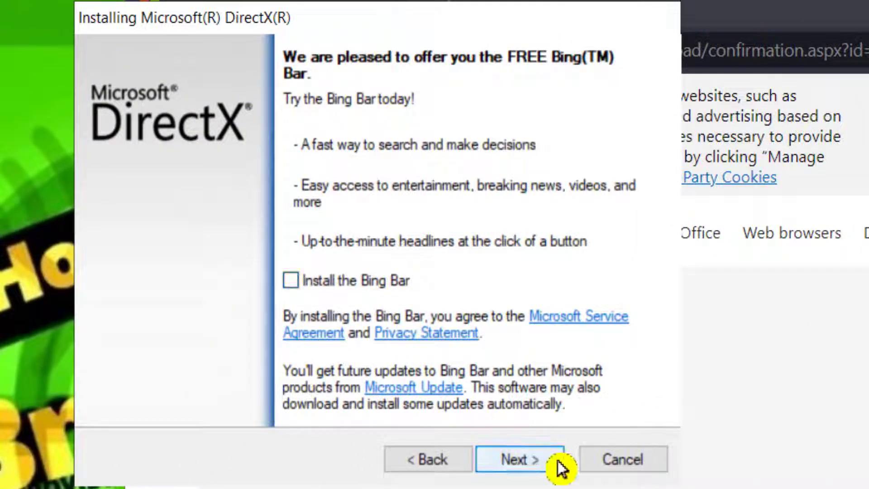
left_click(623, 464)
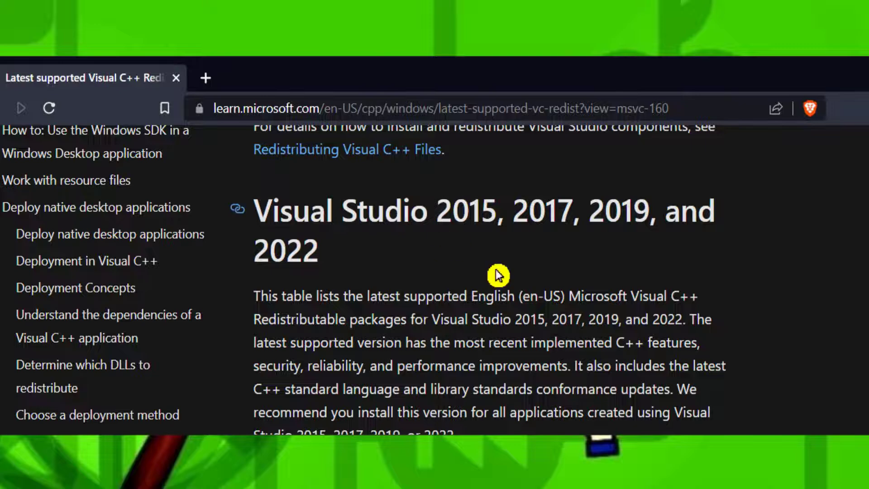
- Agree to the x64 Visual C++ 2015-2022 Redistributable licence terms and close its installer
scroll(498, 276, "down", 5)
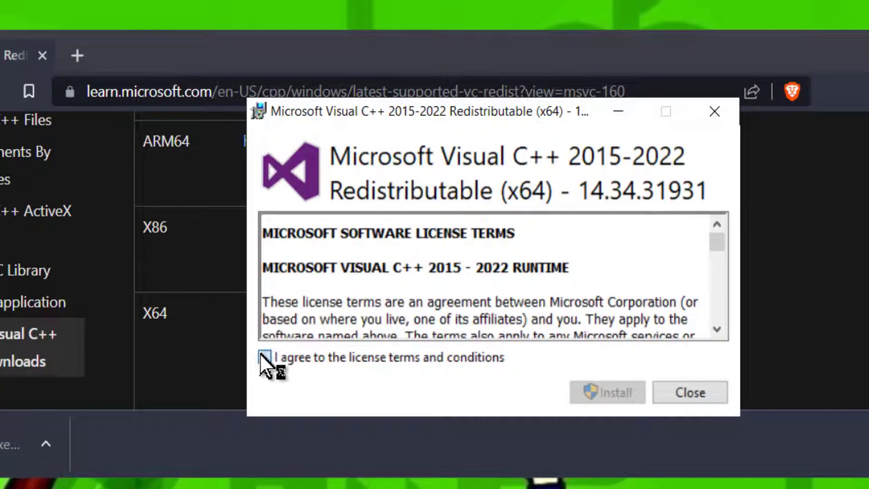
left_click(265, 357)
left_click(674, 392)
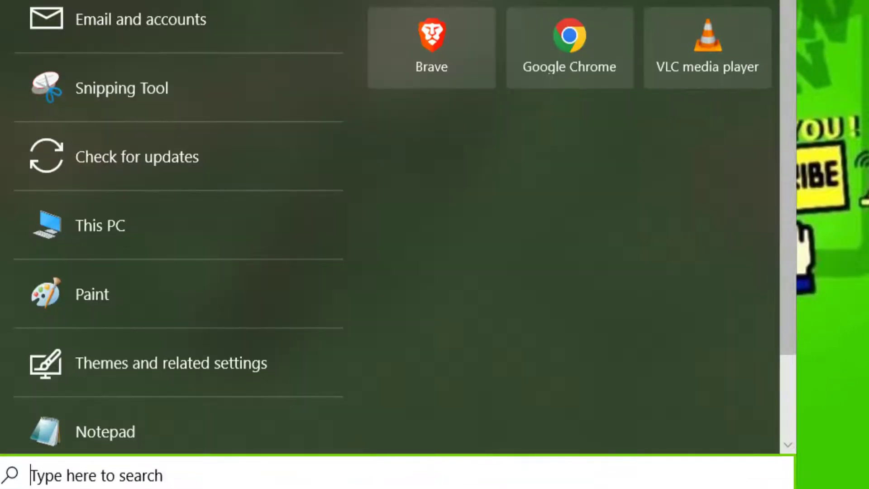
- In Device Manager, run an automatic driver search for the NVIDIA GeForce RTX 3050 Laptop GPU under Display adapters
type("device manag")
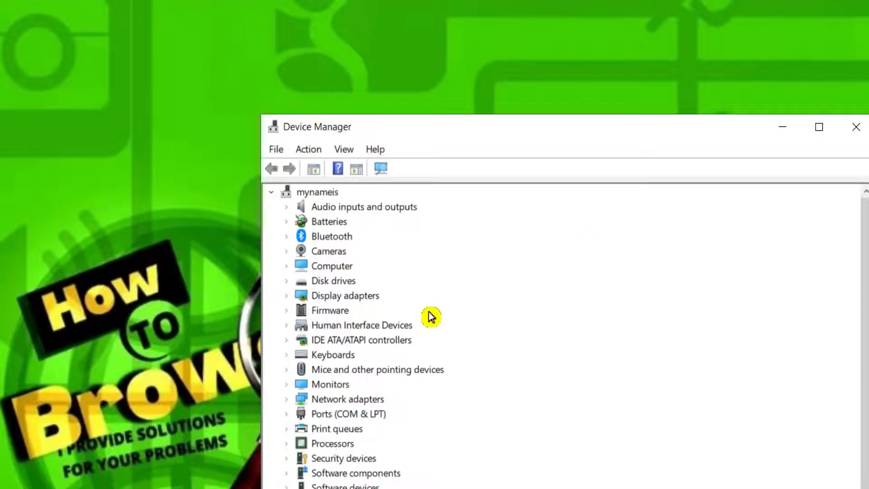
scroll(430, 315, "down", 1)
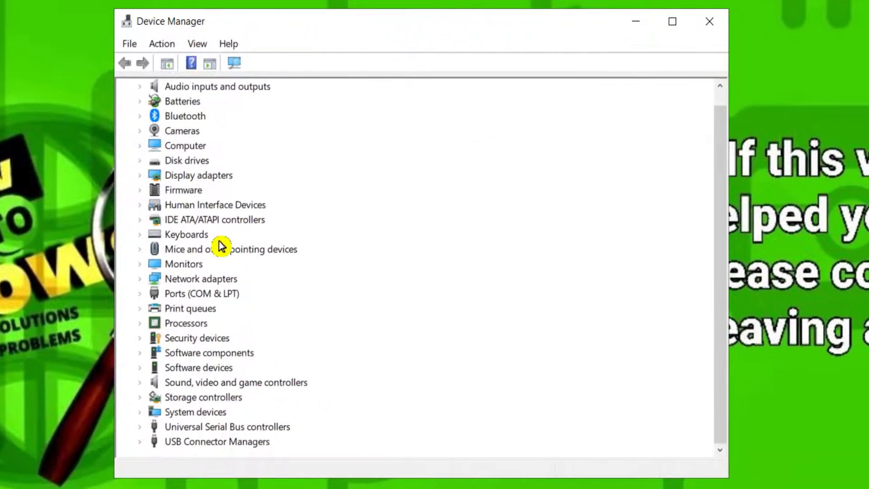
scroll(216, 237, "up", 1)
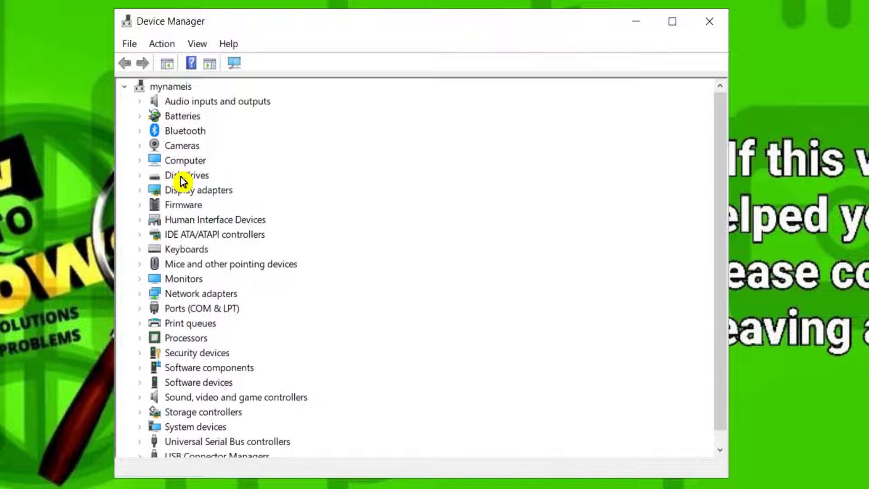
left_click(175, 161)
left_click(139, 161)
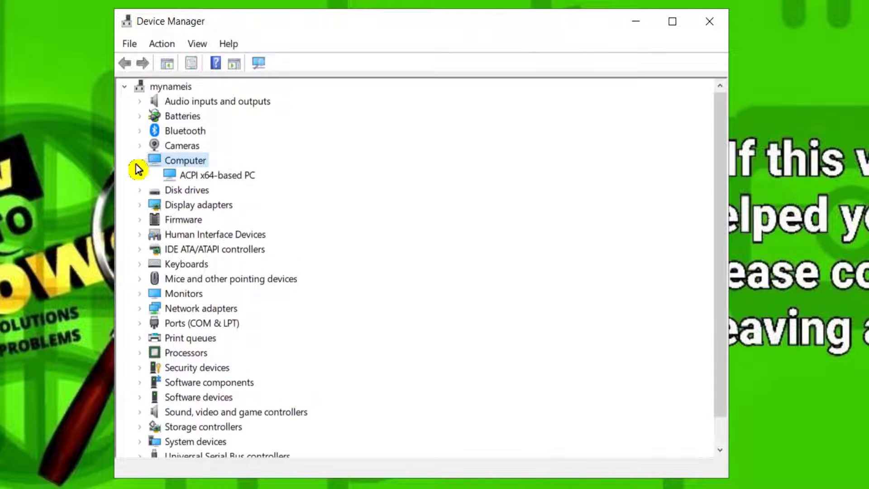
left_click(139, 204)
left_click(199, 235)
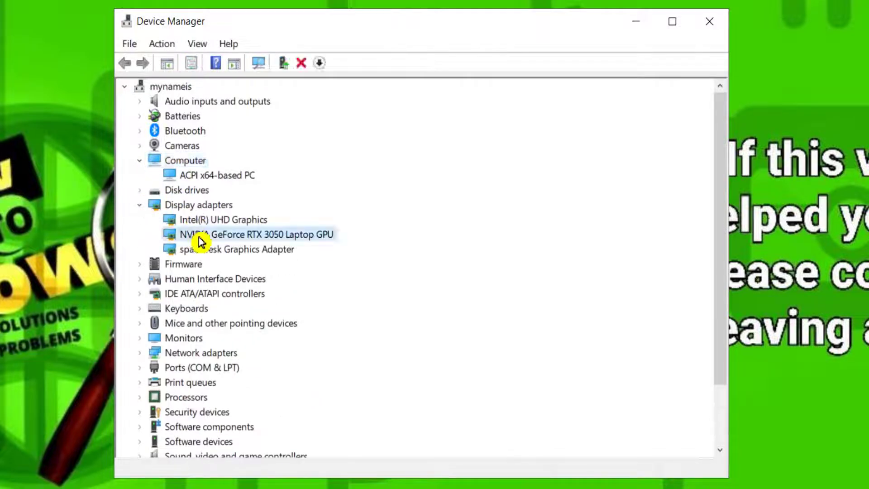
right_click(200, 236)
left_click(241, 253)
left_click(322, 234)
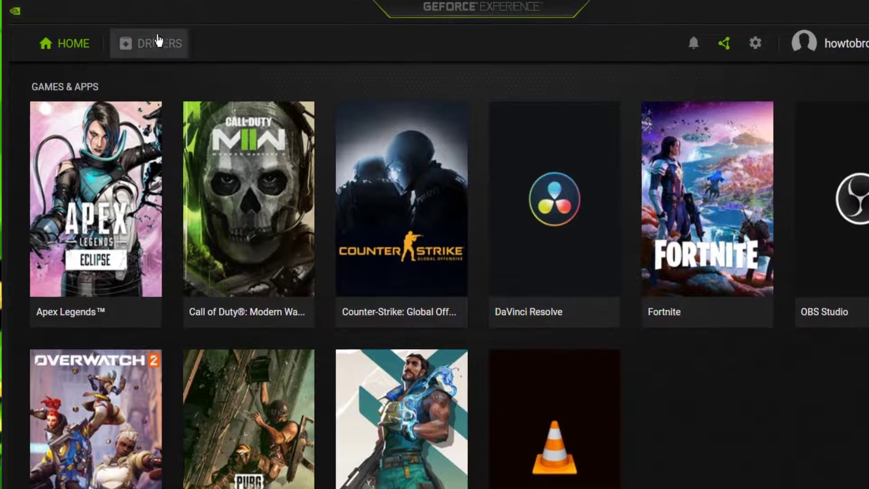
- Show the GeForce Experience Drivers page listing Game Ready Driver 527.37
left_click(158, 41)
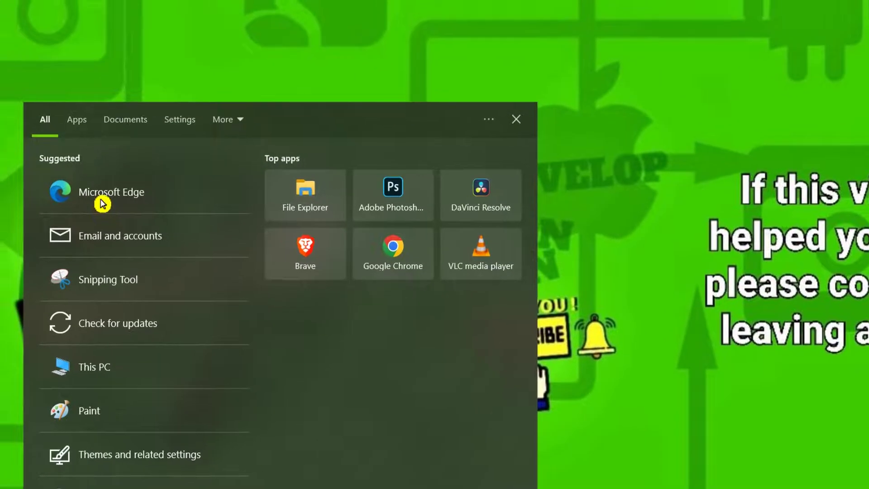
- Run Command Prompt as administrator, enter sfc /scannow, and highlight the command
type("cmd")
right_click(100, 195)
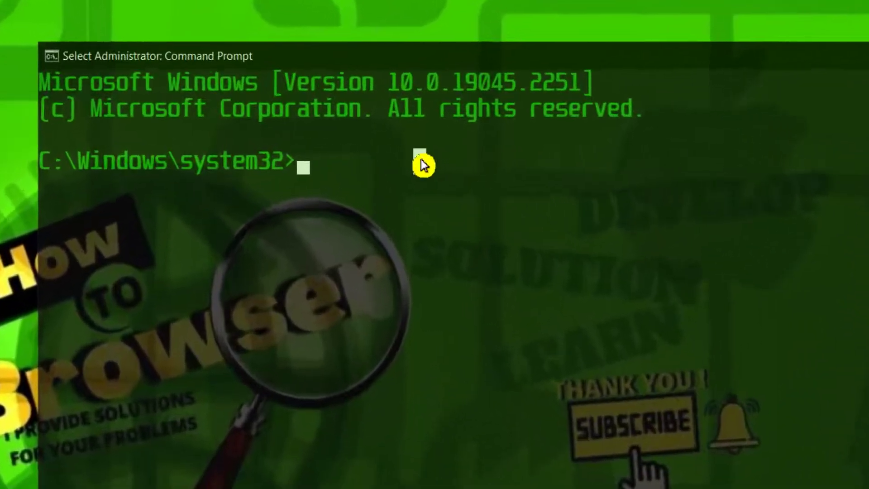
type("sfc /s")
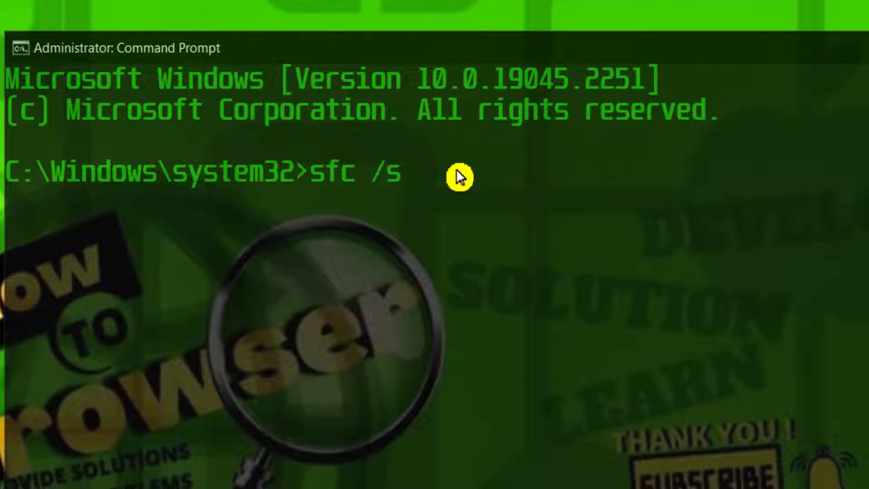
type("cannow")
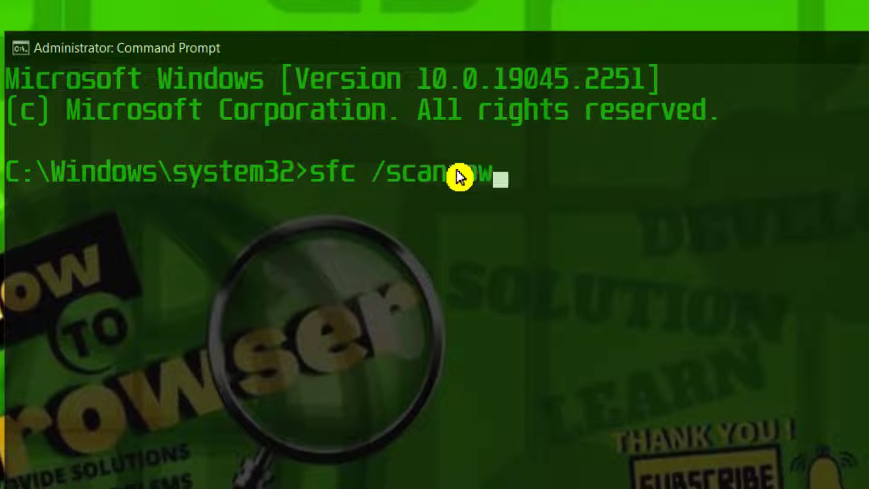
left_click_drag(645, 171, 158, 141)
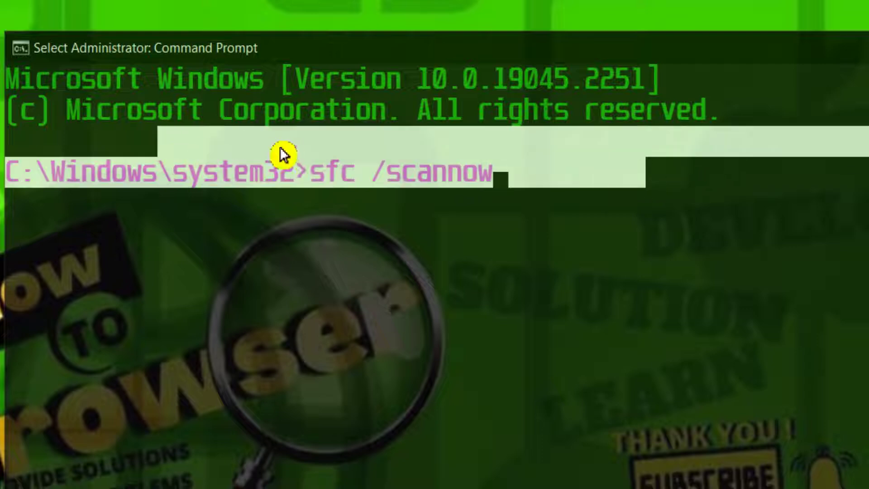
mouse_move(312, 172)
left_mouse_down()
mouse_move(388, 190)
mouse_move(501, 192)
mouse_move(511, 182)
left_mouse_up()
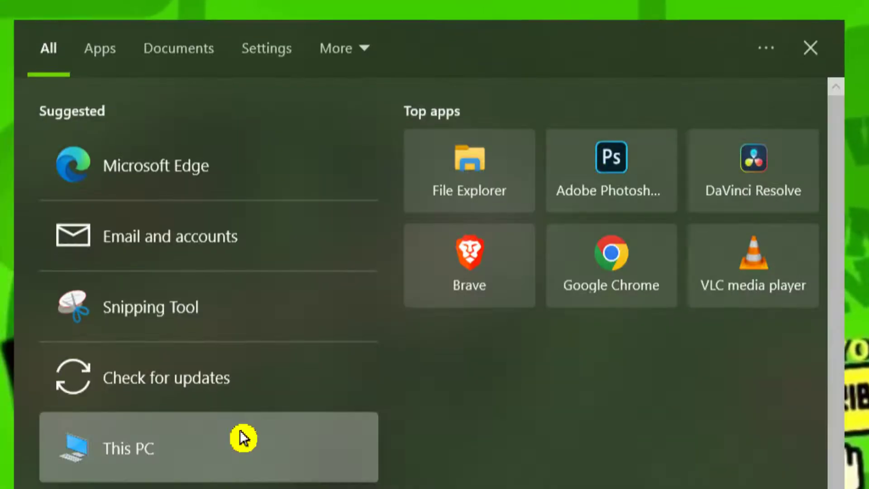
- Search 'xbox game' to reach the Xbox Game Bar settings and flip the Xbox Game Bar toggle
type("game")
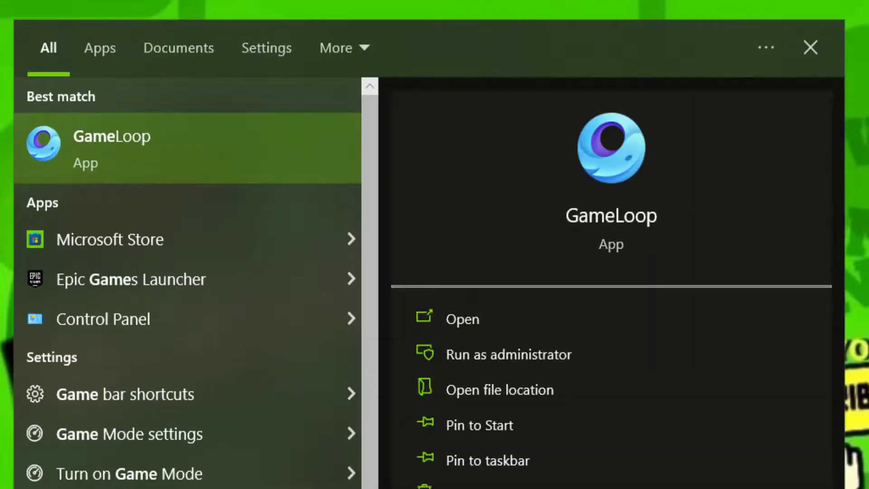
key("BackSpace")
key("BackSpace")
key("BackSpace")
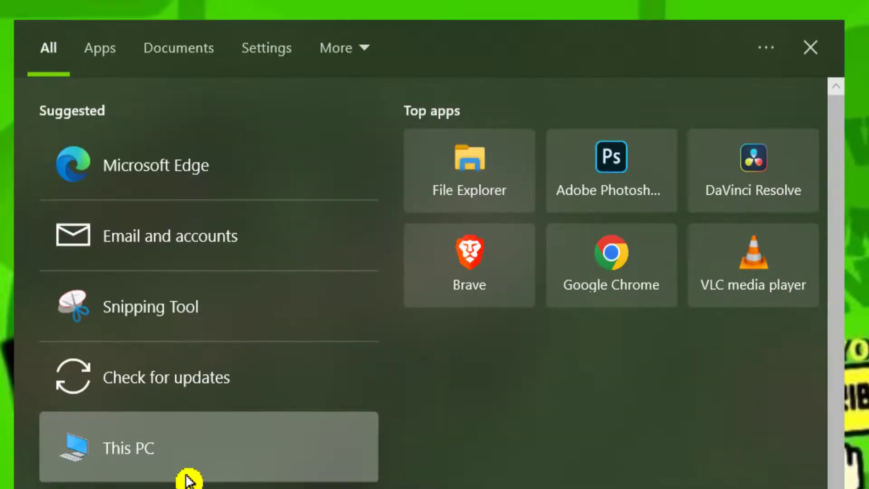
type("exbox")
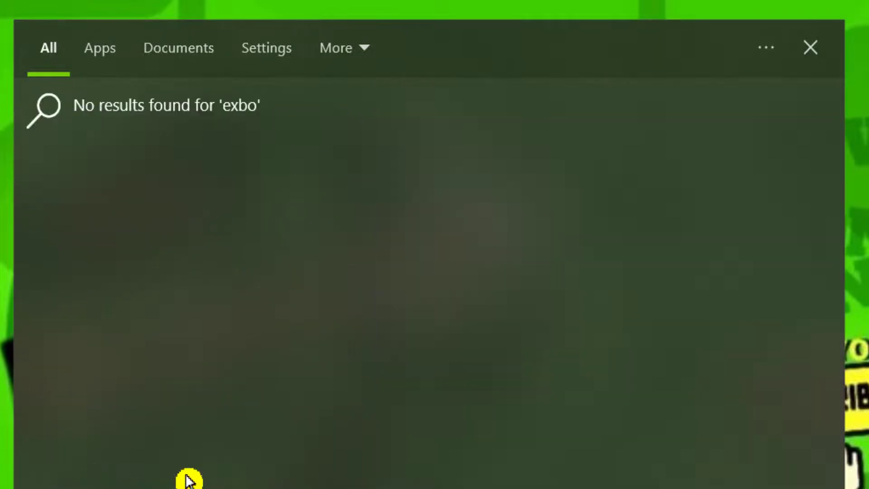
key("BackSpace")
key("BackSpace")
key("BackSpace")
type("xbox")
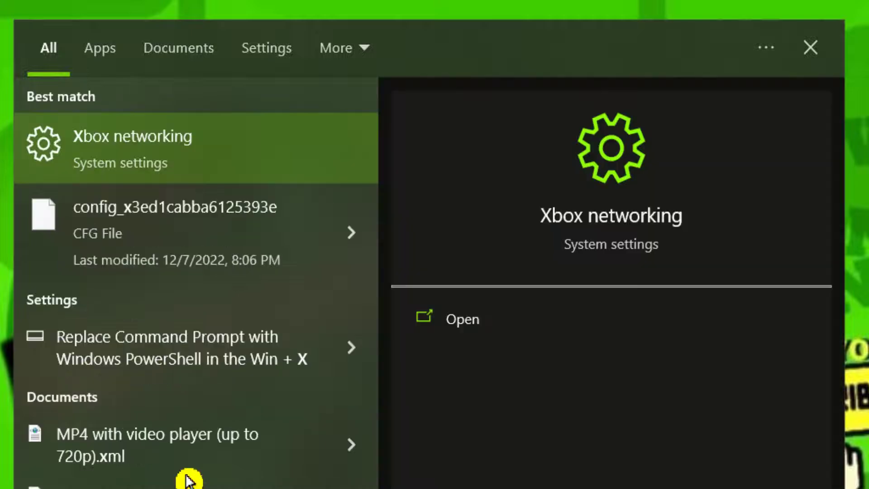
type(" game")
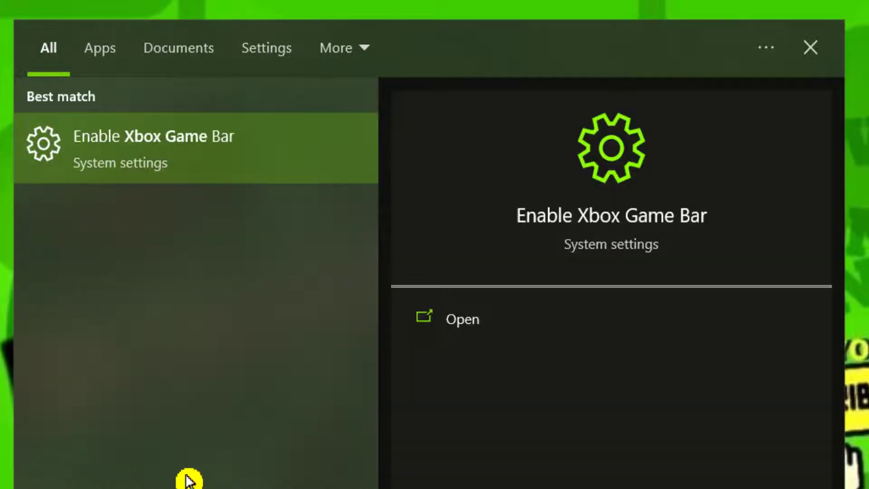
left_click(190, 166)
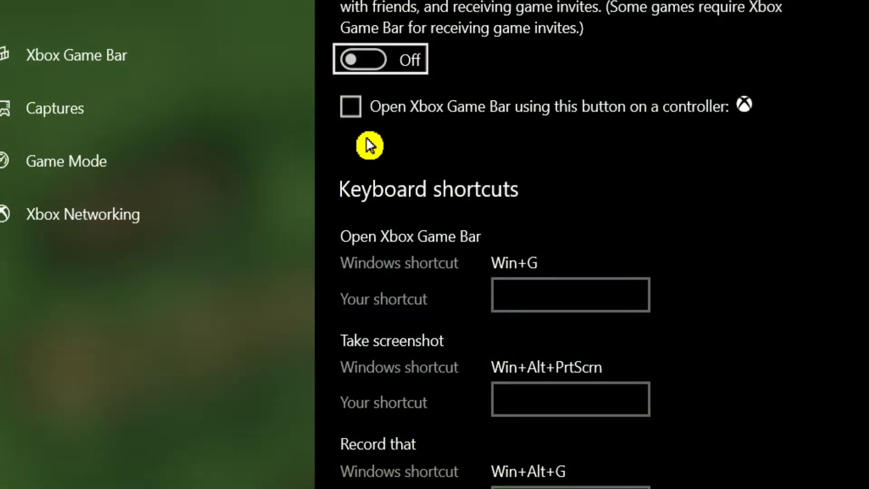
left_click(360, 57)
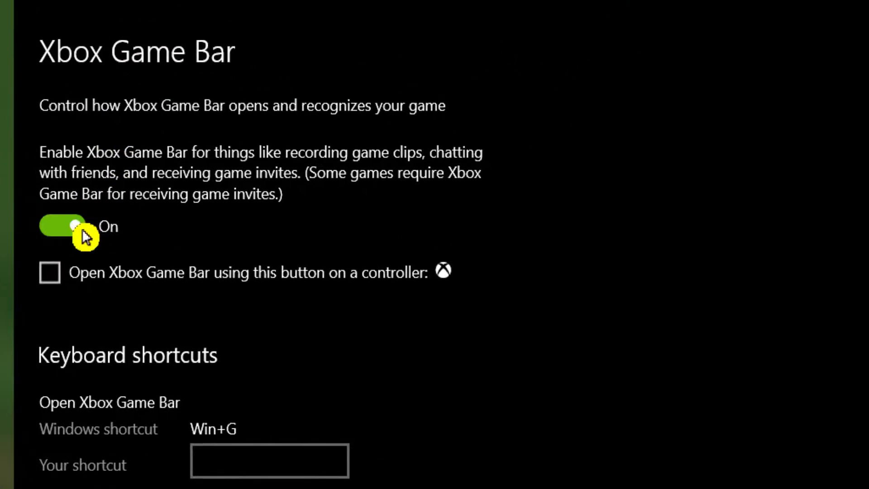